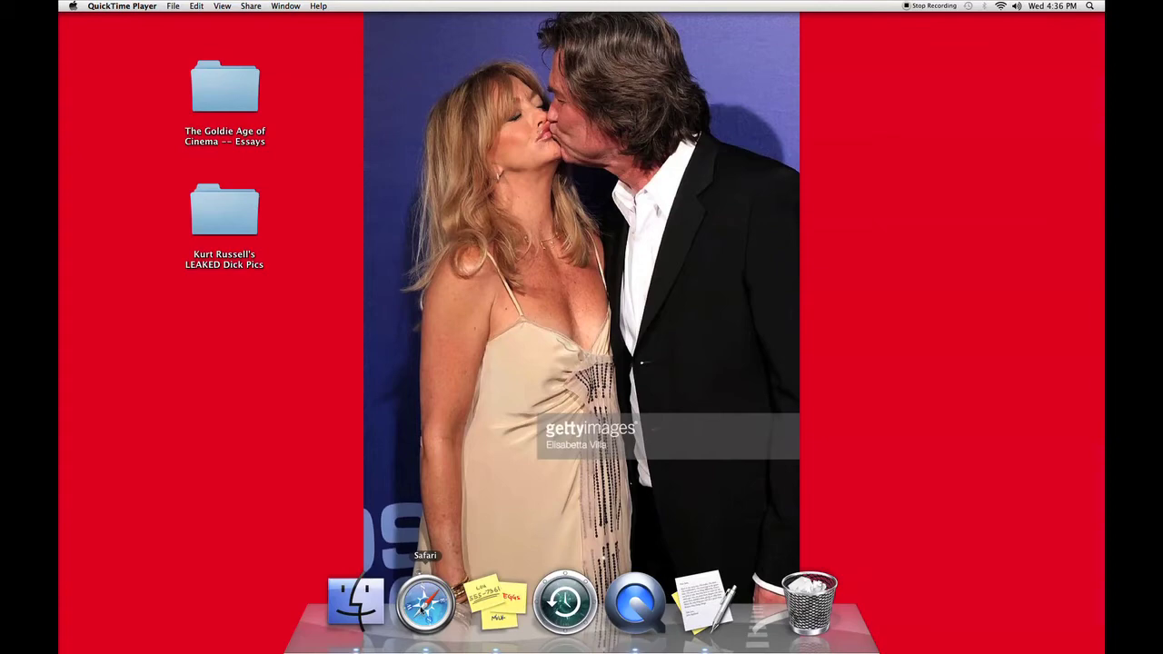
# Step: Launch Safari from the Dock so a browser window opens on Google
pyautogui.click(424, 604)
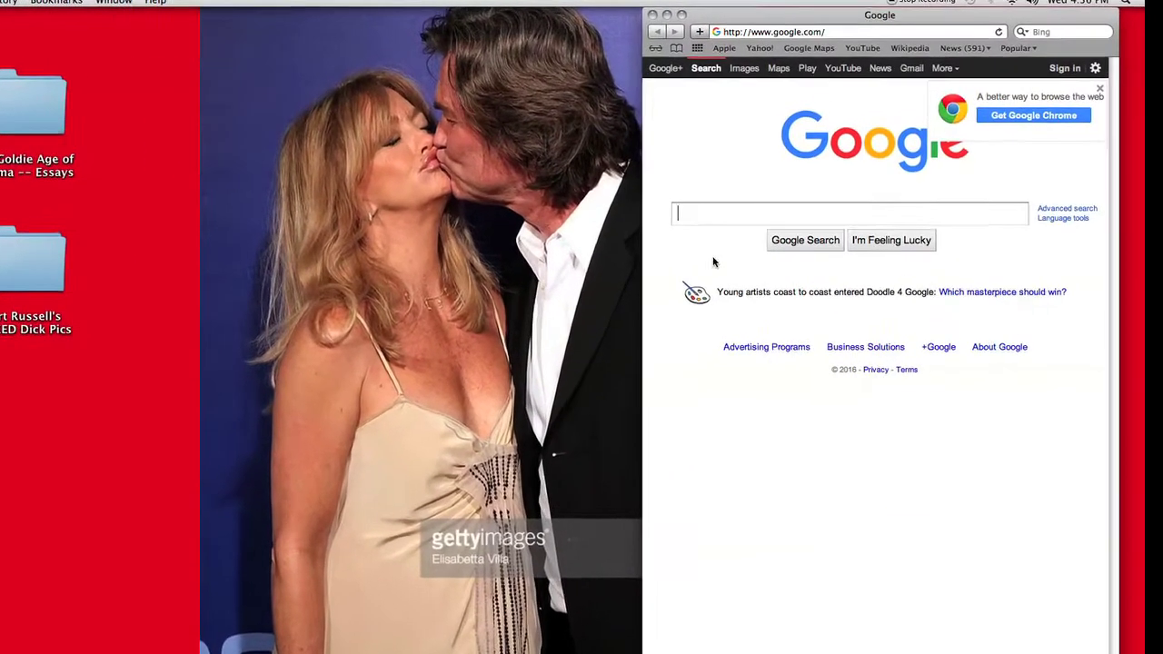
# Step: Search Google for 'bing', open the Bing home page, then search 'how to copy and paste'
pyautogui.write('bin')
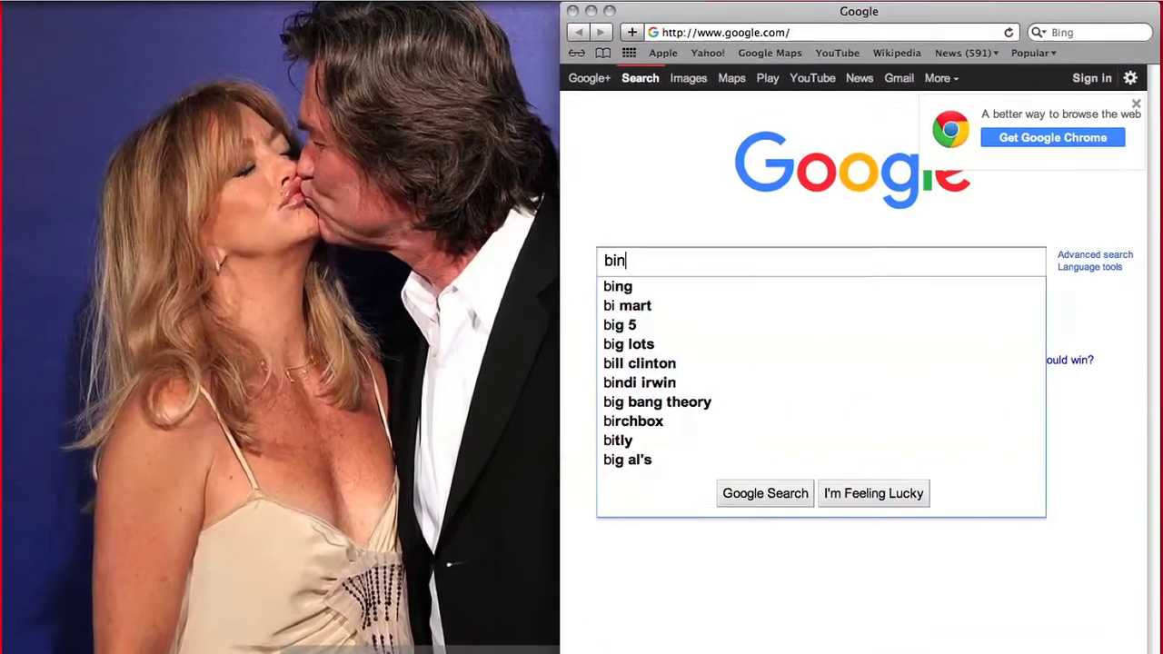
pyautogui.write('g')
pyautogui.press('Return')
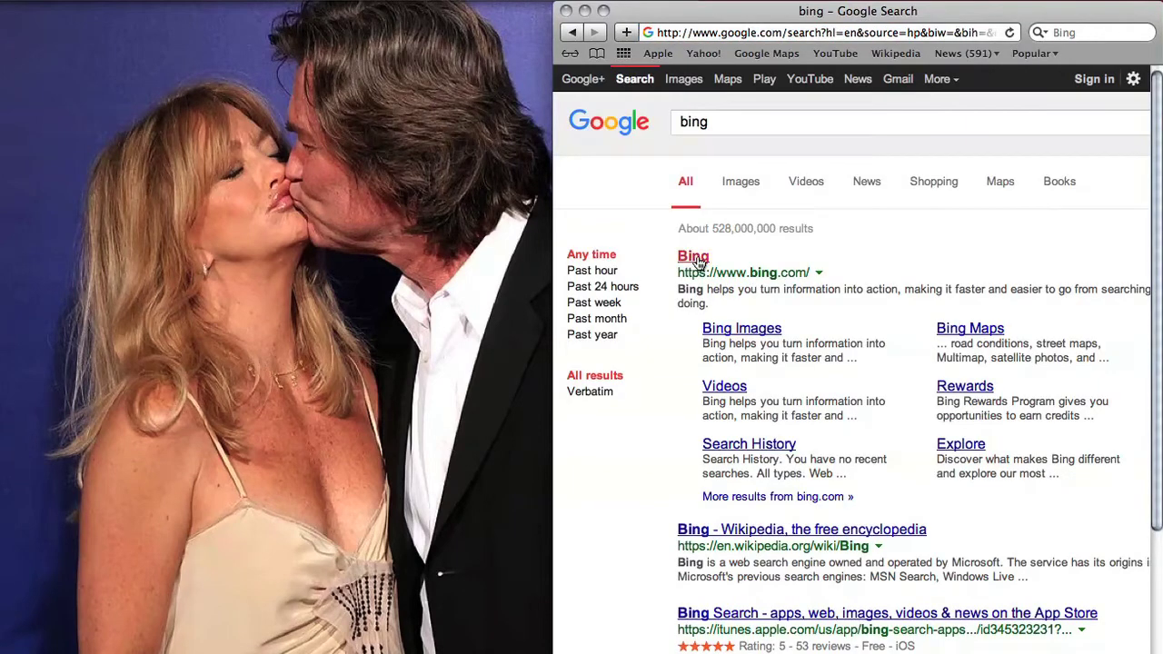
pyautogui.click(693, 258)
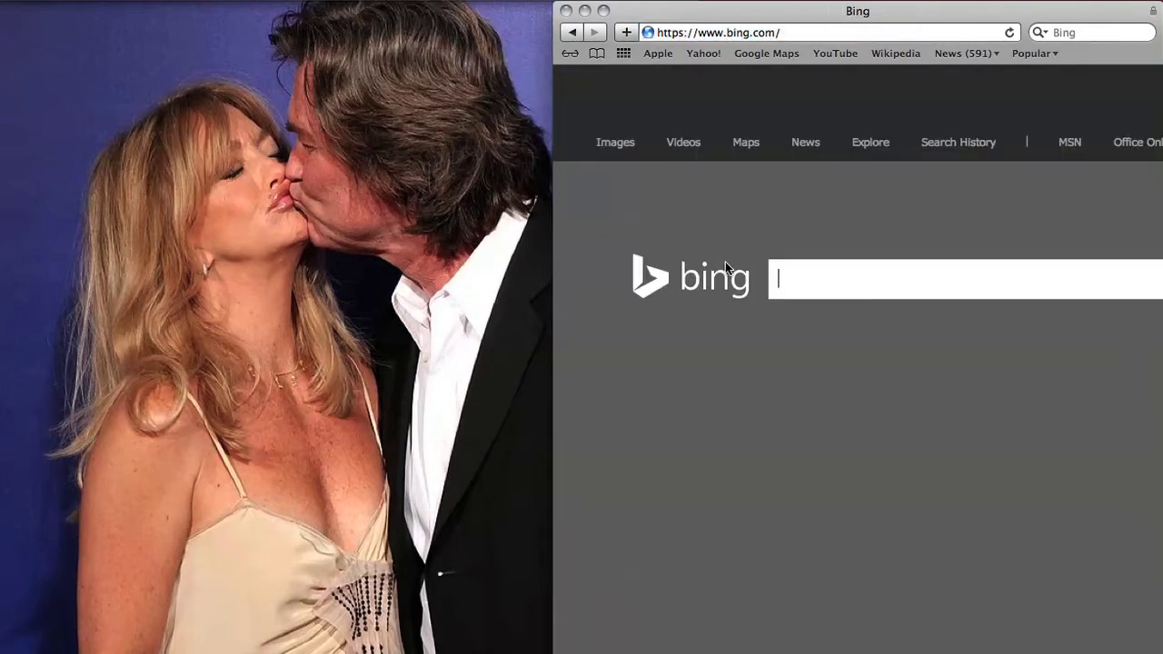
pyautogui.write('how to copy and')
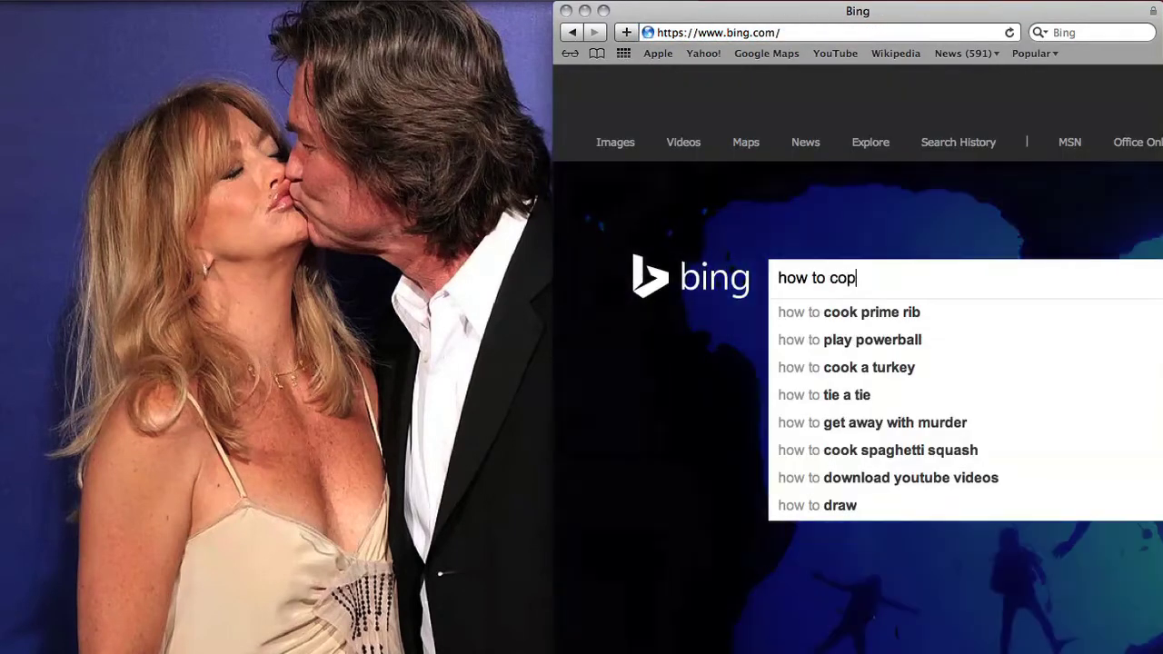
pyautogui.press('Return')
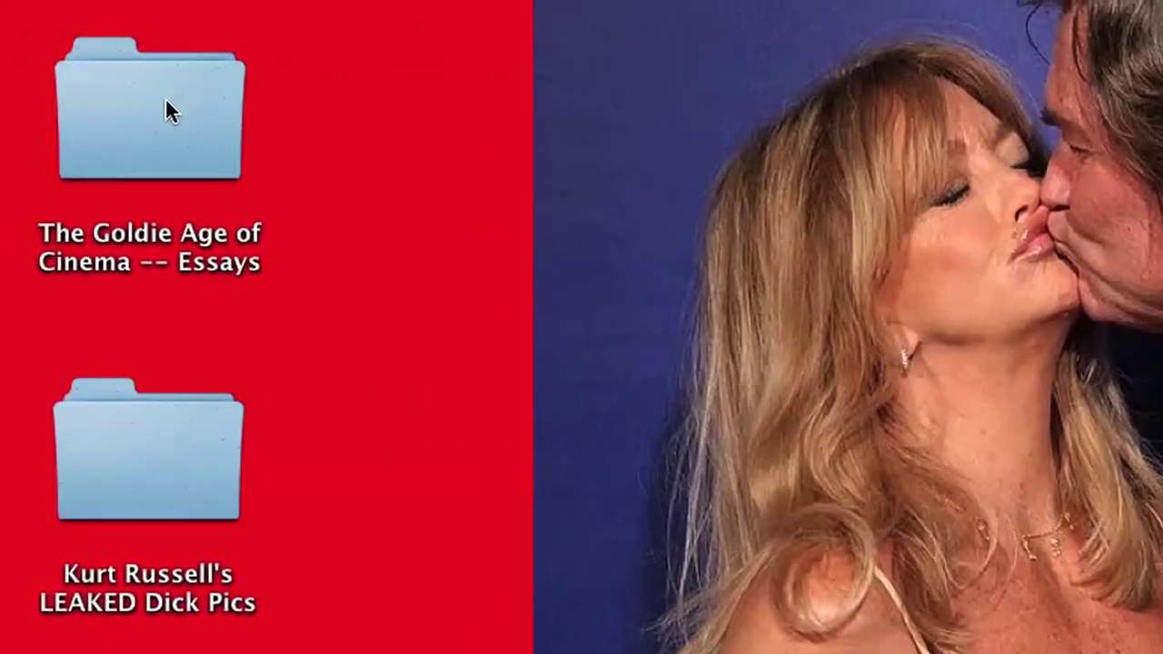
# Step: Open 'The Goldie Age of Cinema -- Essays' folder and select the 'Private Benjamin Essay -- 1st Draft' file name for editing
pyautogui.click(166, 100)
pyautogui.doubleClick(166, 115)
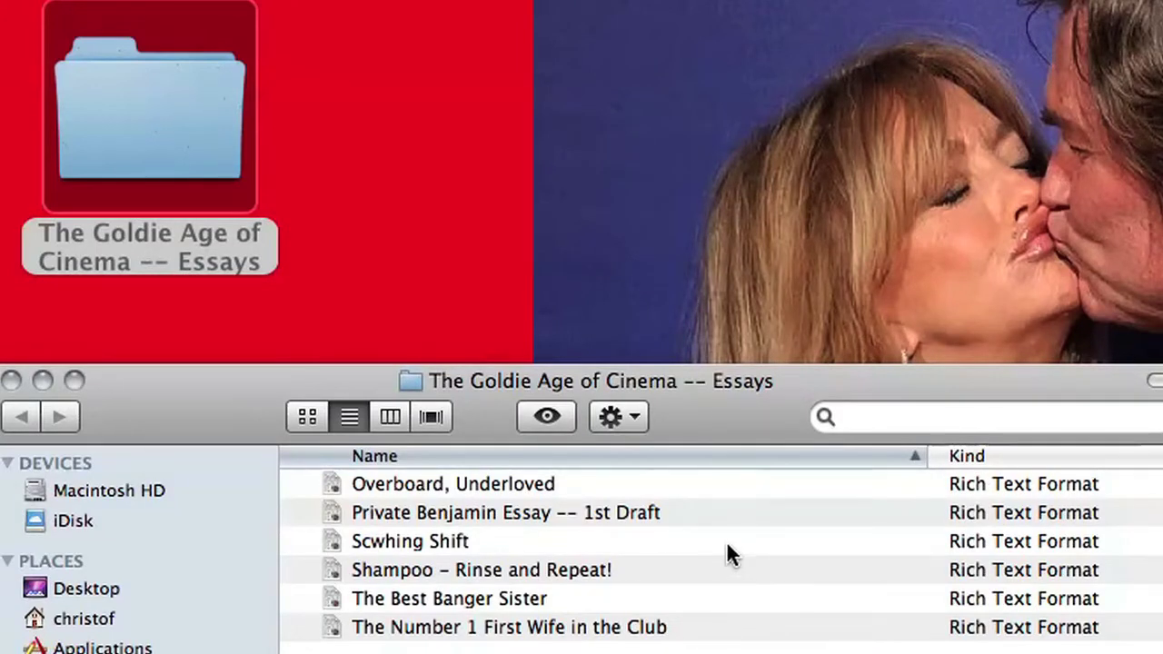
pyautogui.click(541, 536)
pyautogui.click(522, 516)
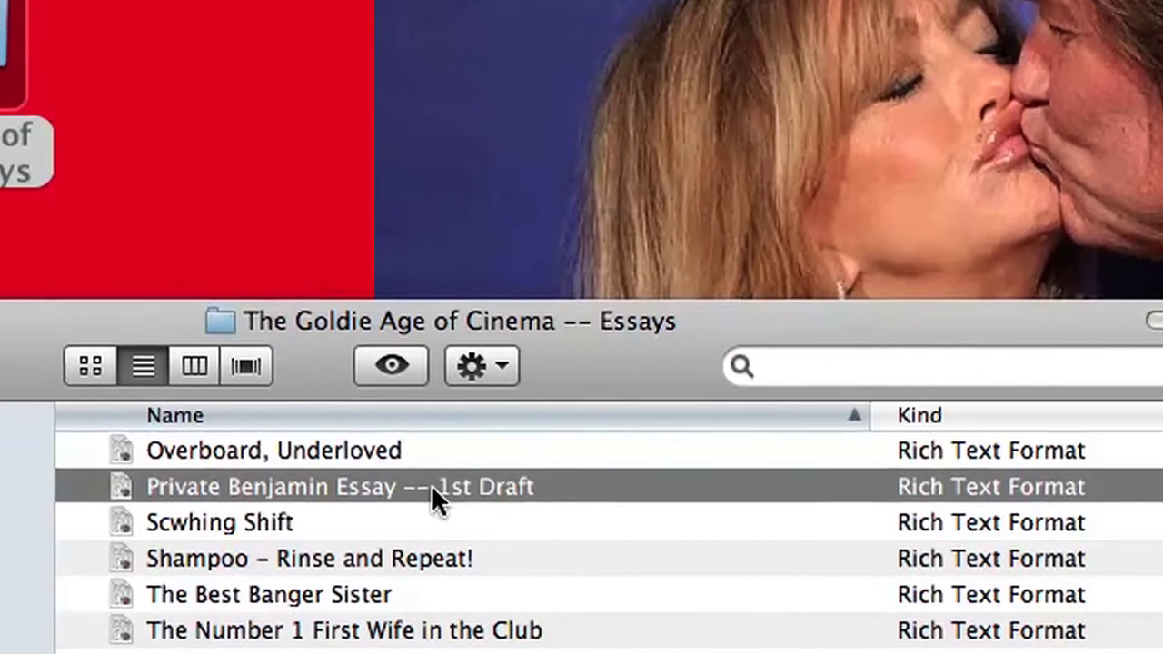
pyautogui.click(472, 476)
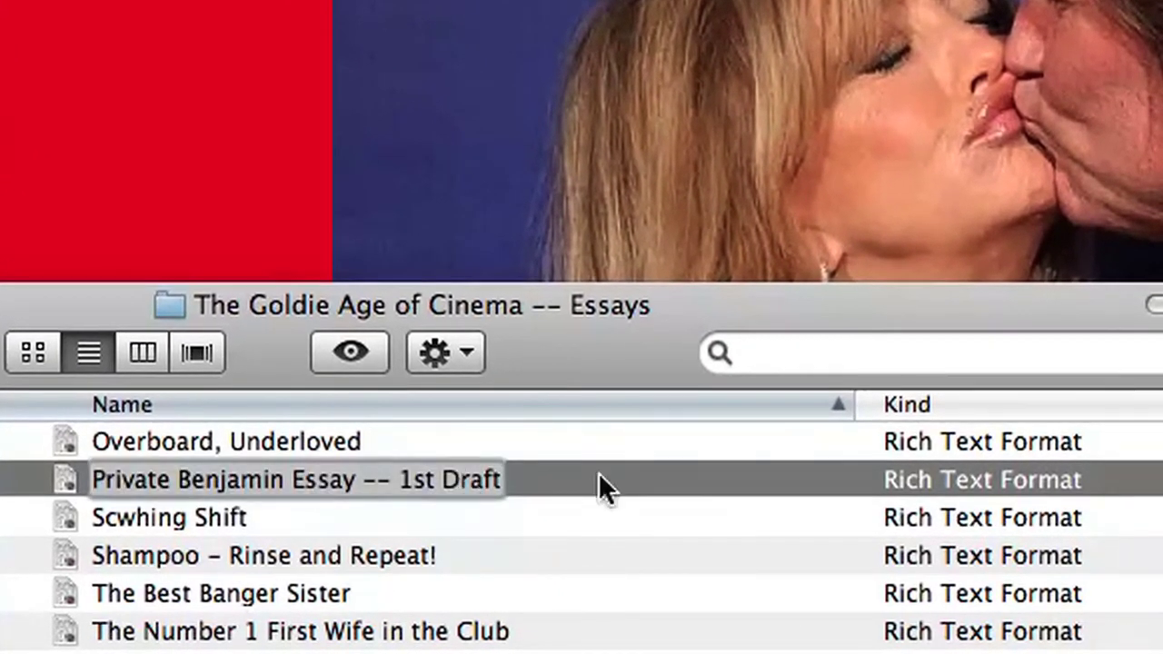
pyautogui.press('Return')
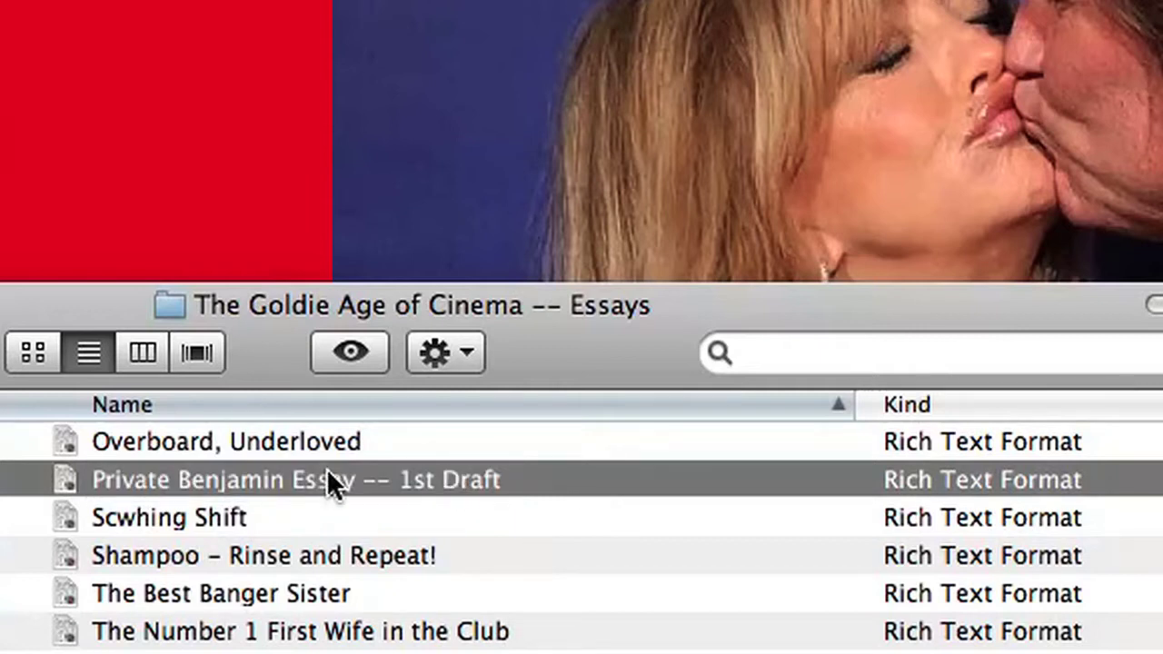
pyautogui.click(328, 471)
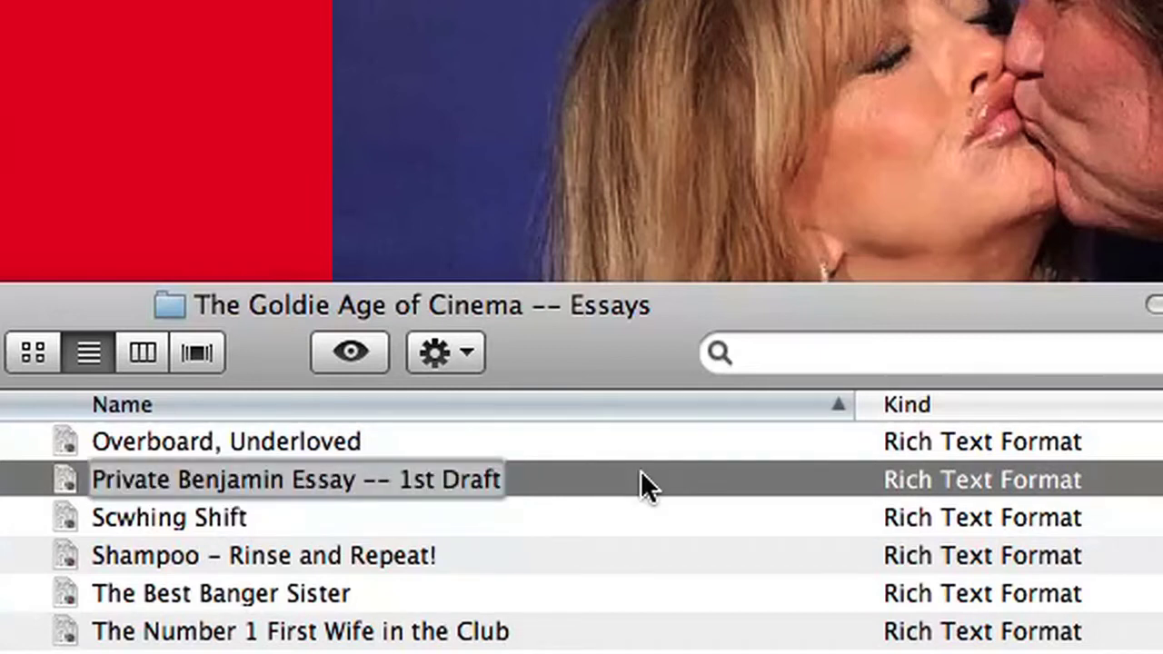
pyautogui.press('Return')
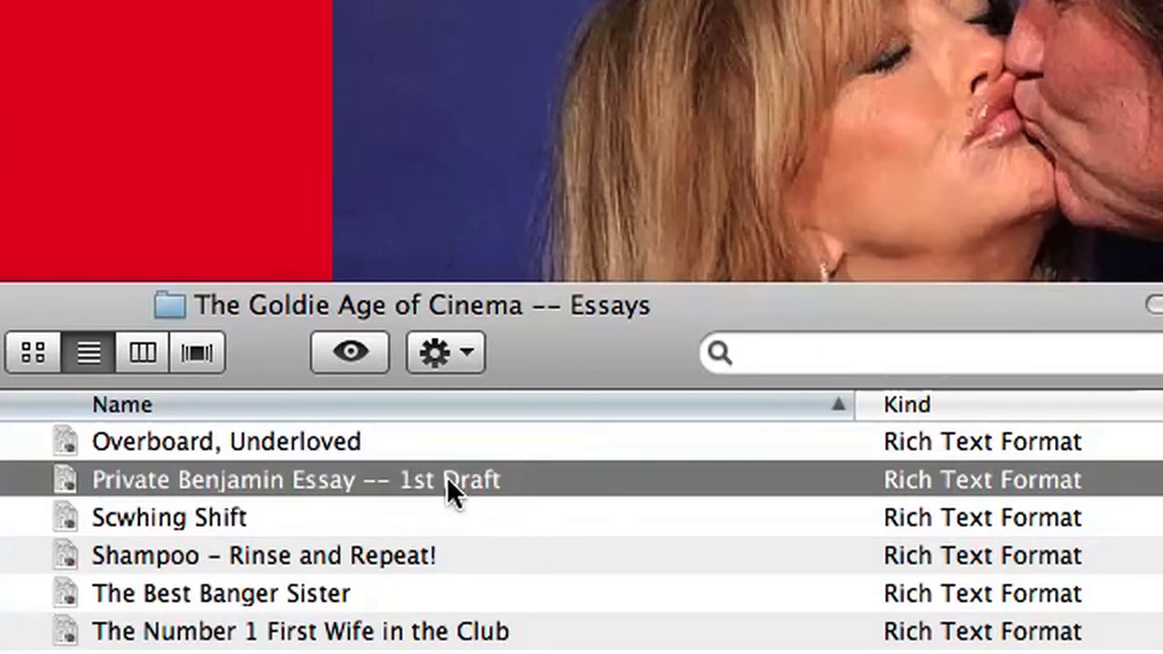
pyautogui.click(447, 476)
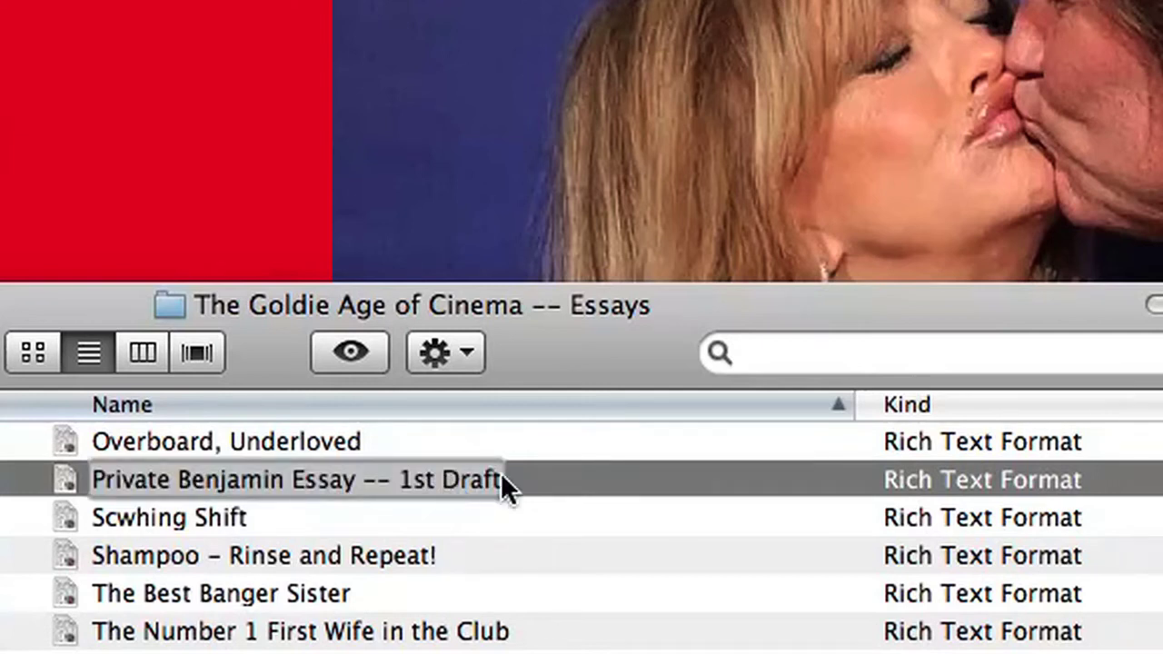
pyautogui.press('Return')
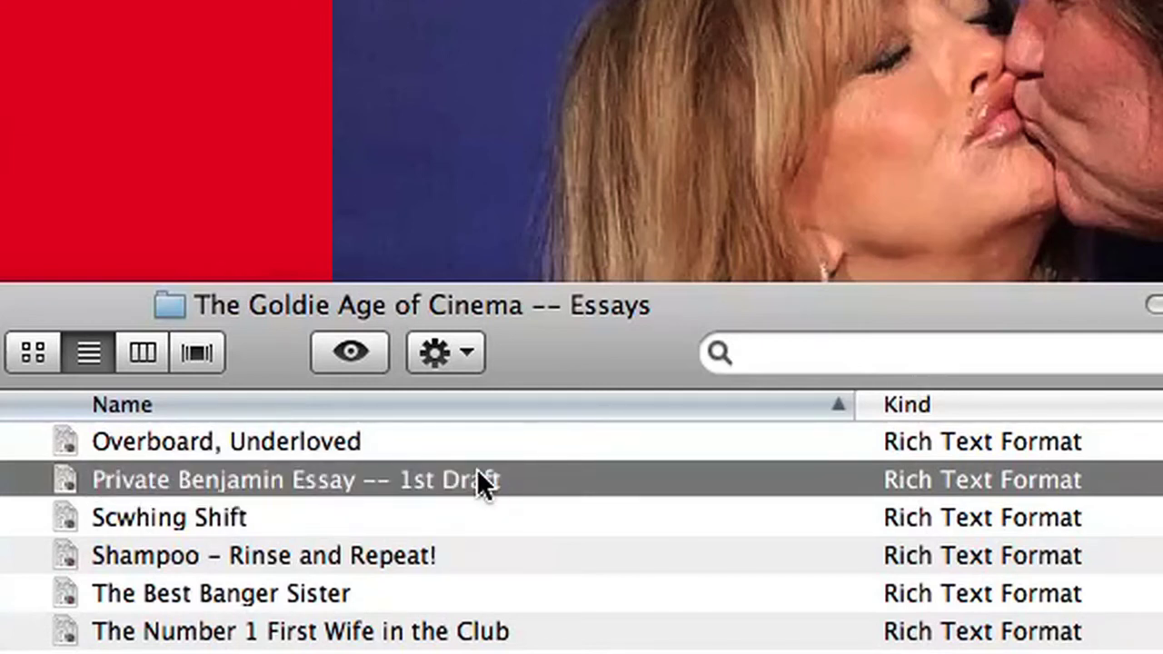
pyautogui.click(235, 486)
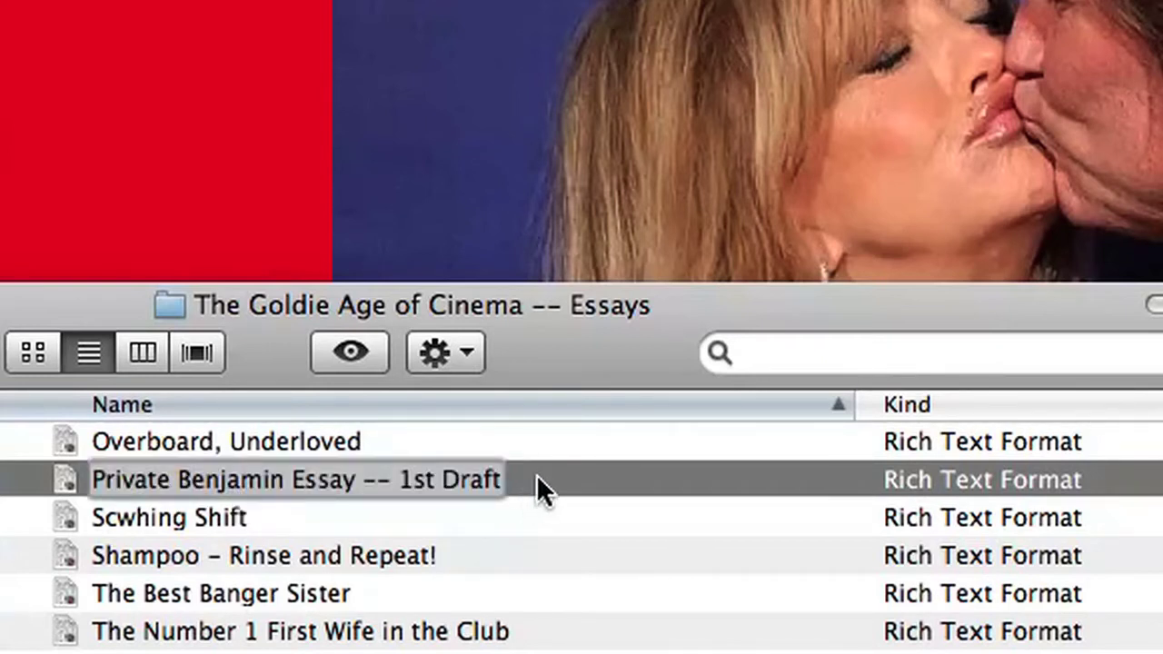
pyautogui.press('Return')
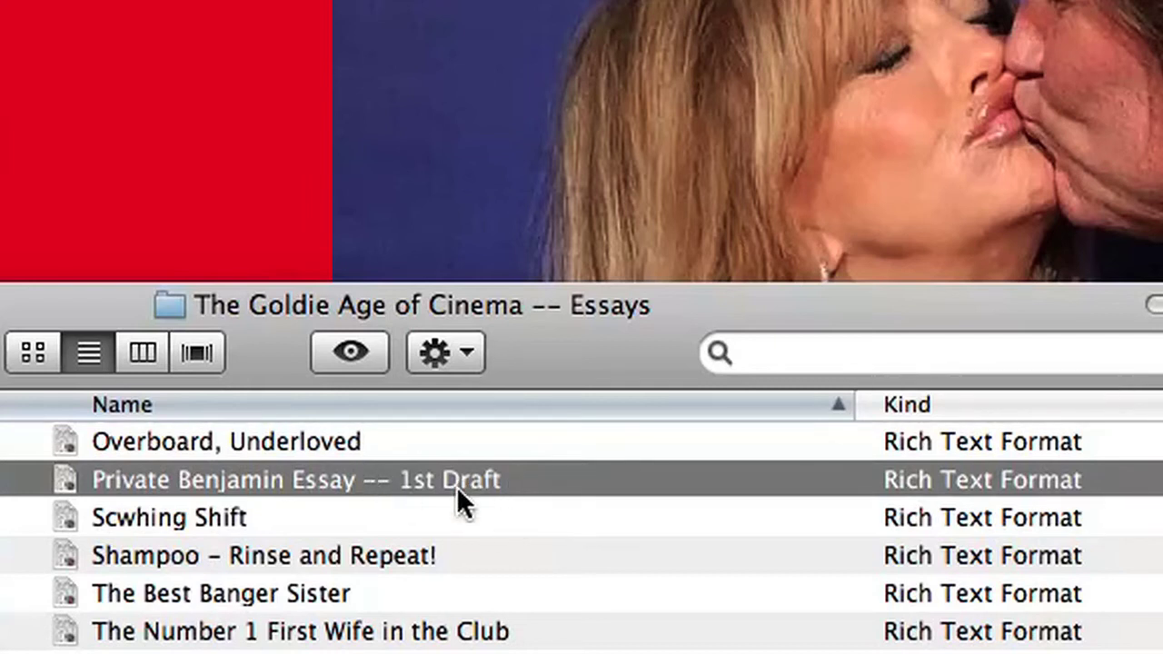
pyautogui.click(271, 468)
pyautogui.press('Return')
pyautogui.doubleClick(451, 472)
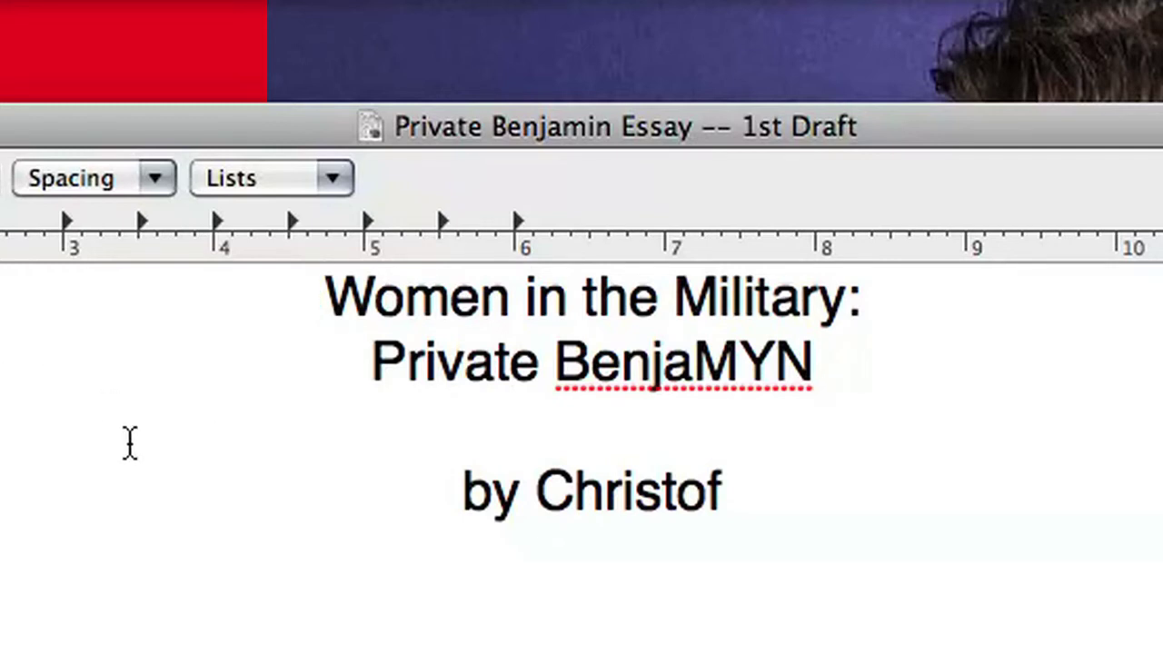
# Step: Highlight the author's name in the 'by …' line of the Private Benjamin essay
pyautogui.moveTo(734, 483); pyautogui.dragTo(550, 488)
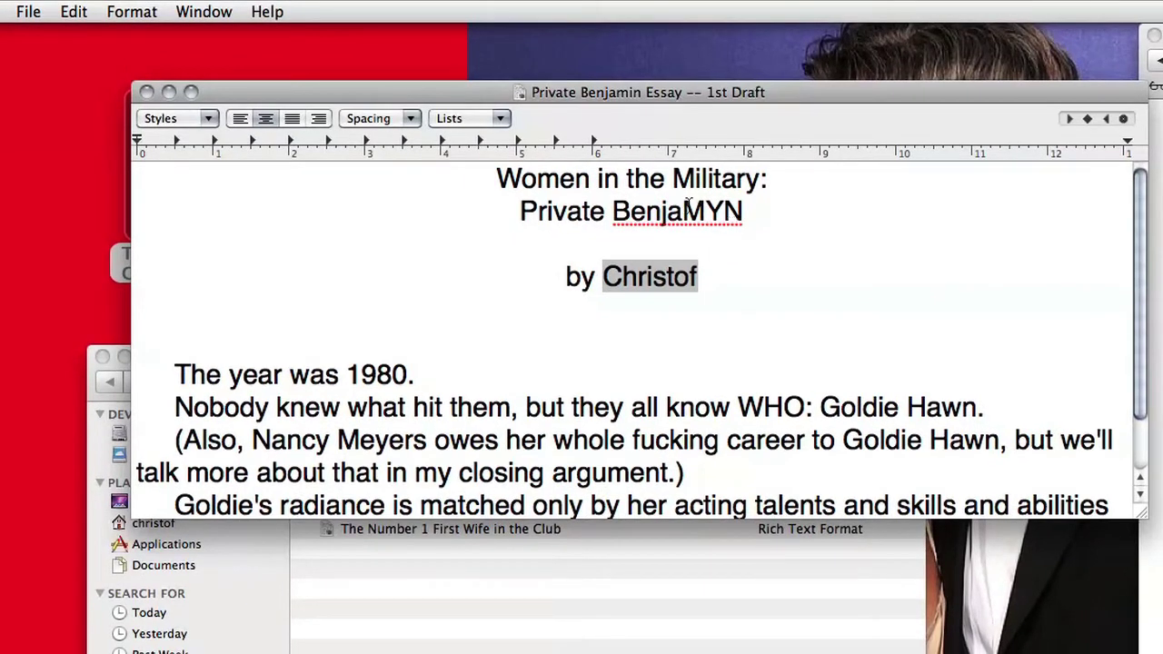
# Step: Create a new blank Untitled document and move its window aside to the left
pyautogui.click(33, 13)
pyautogui.click(36, 37)
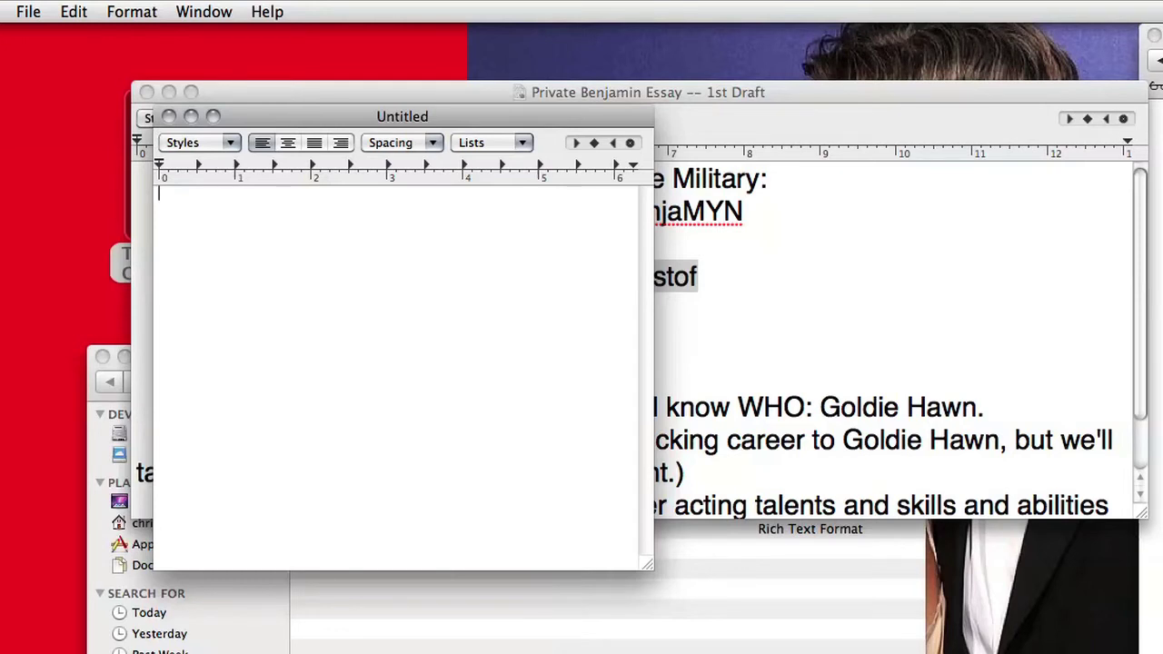
pyautogui.moveTo(469, 121); pyautogui.dragTo(300, 113)
# Step: Bring the essay forward, deselect the byline, and select the actress's first name in the 'Nobody knew' line
pyautogui.click(607, 258)
pyautogui.press('Right')
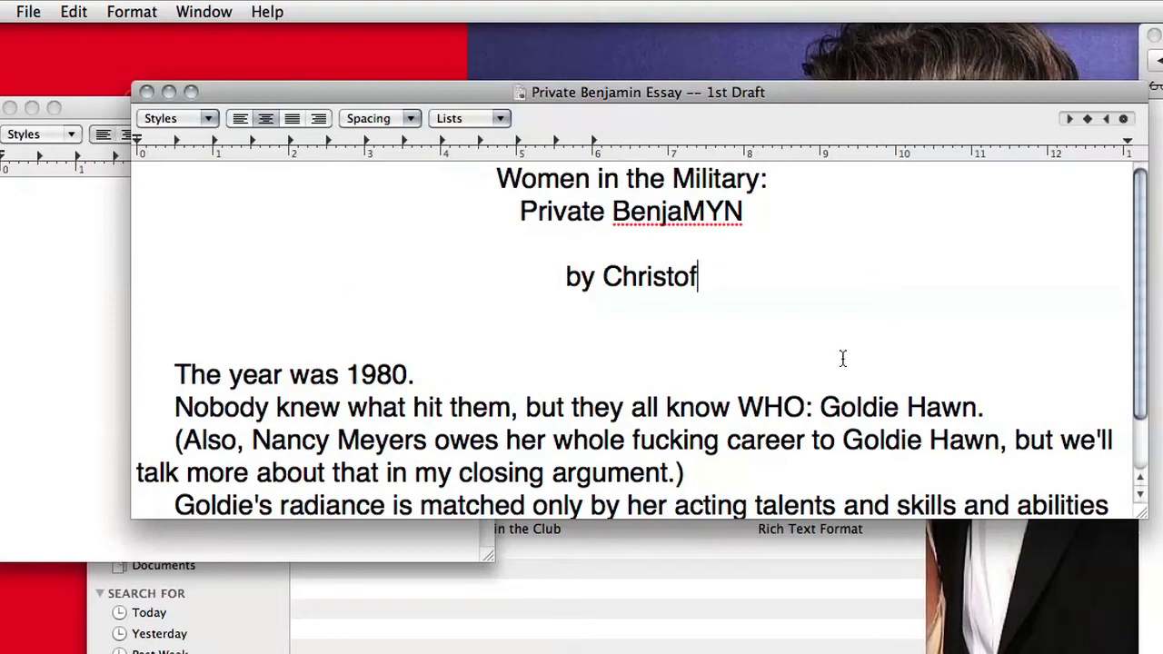
pyautogui.moveTo(898, 407); pyautogui.dragTo(821, 407)
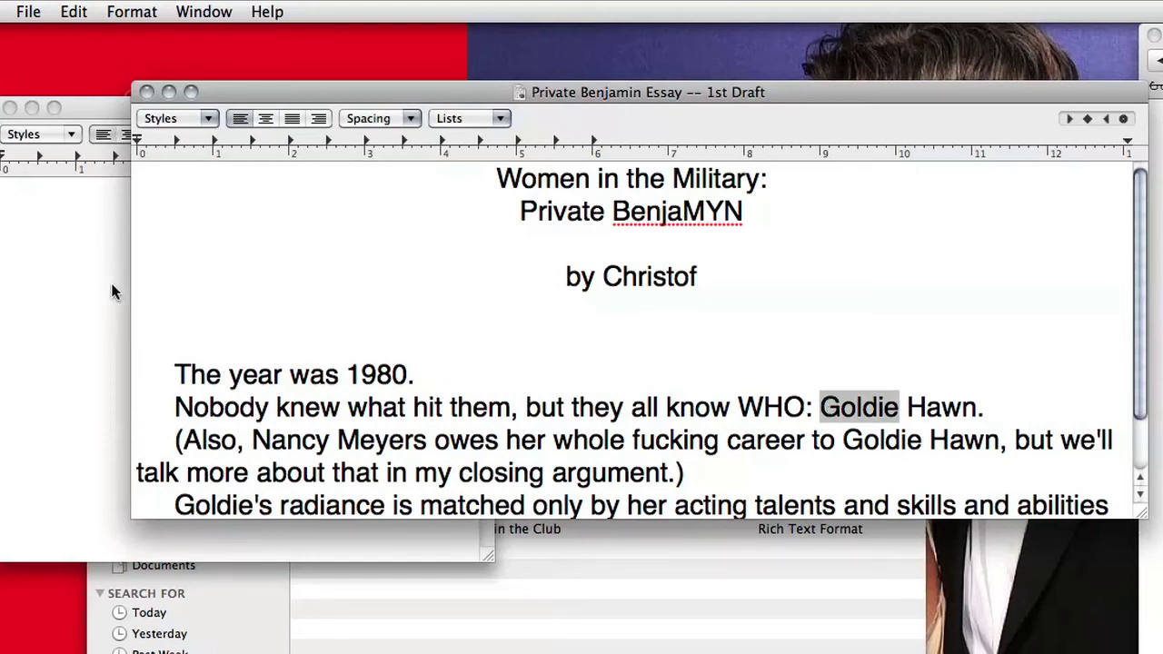
pyautogui.click(48, 267)
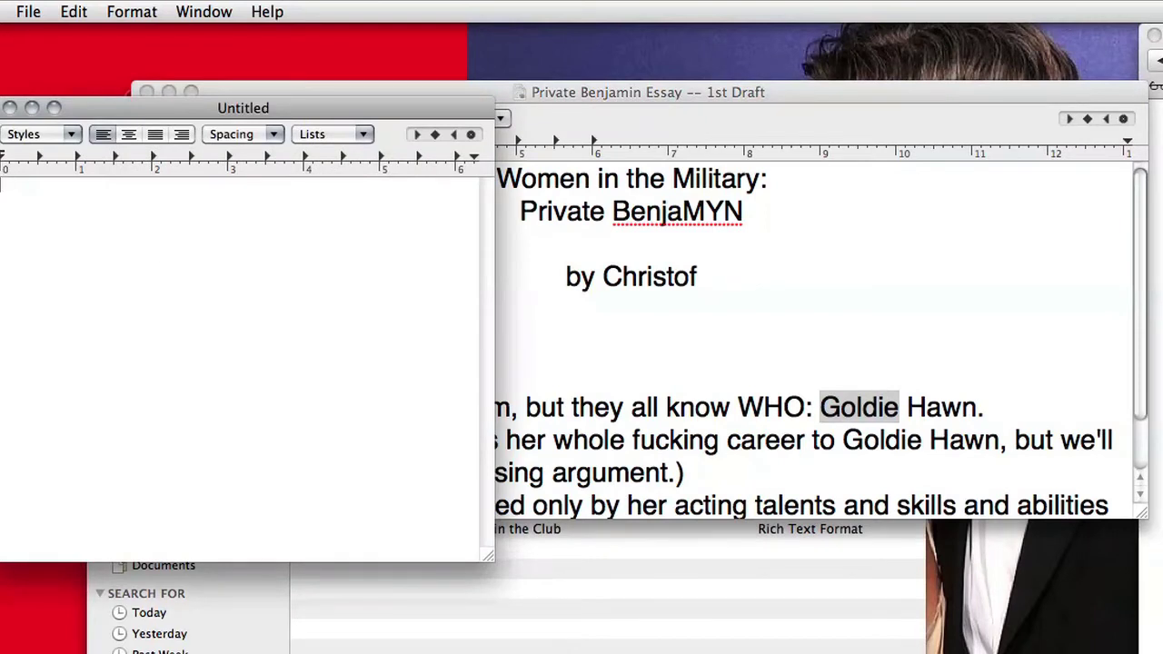
pyautogui.click(882, 356)
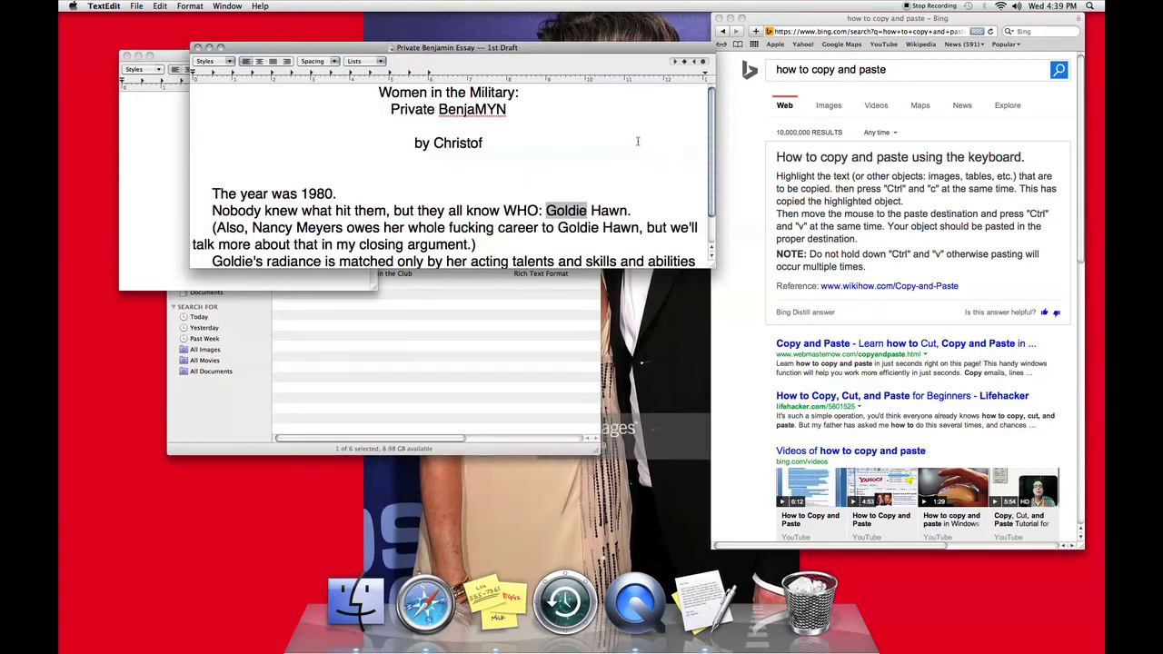
# Step: Return to Safari's Bing results and select the entire 'how to copy and paste' query in the search box
pyautogui.click(751, 136)
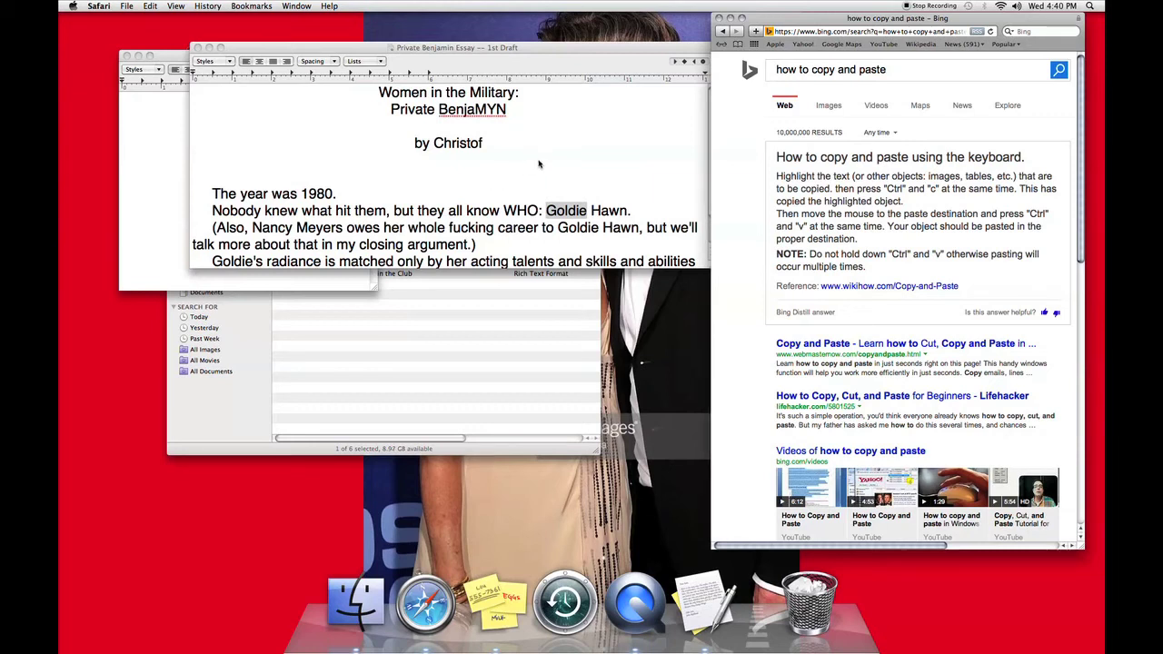
pyautogui.click(581, 132)
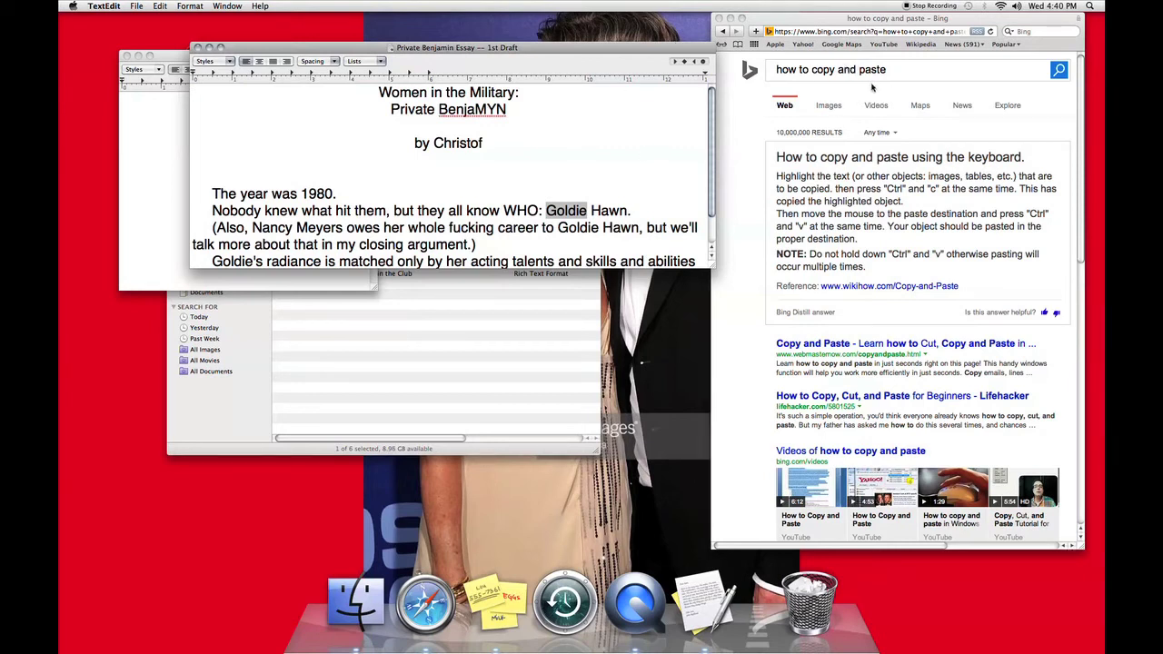
pyautogui.click(802, 70)
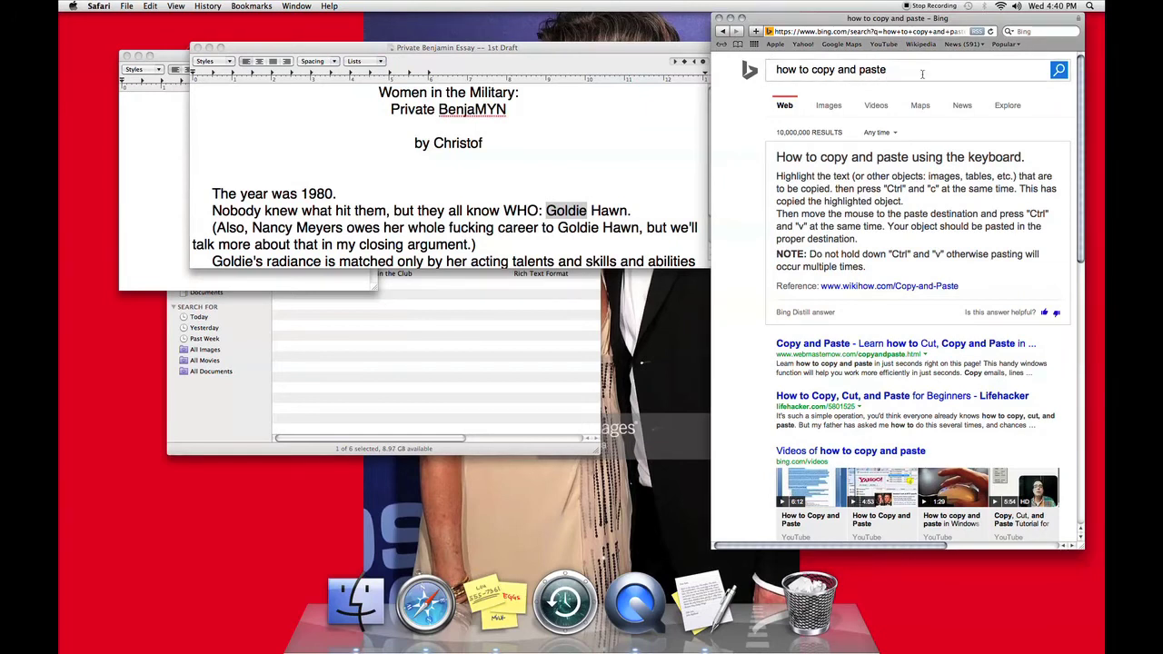
pyautogui.moveTo(926, 72); pyautogui.dragTo(719, 64)
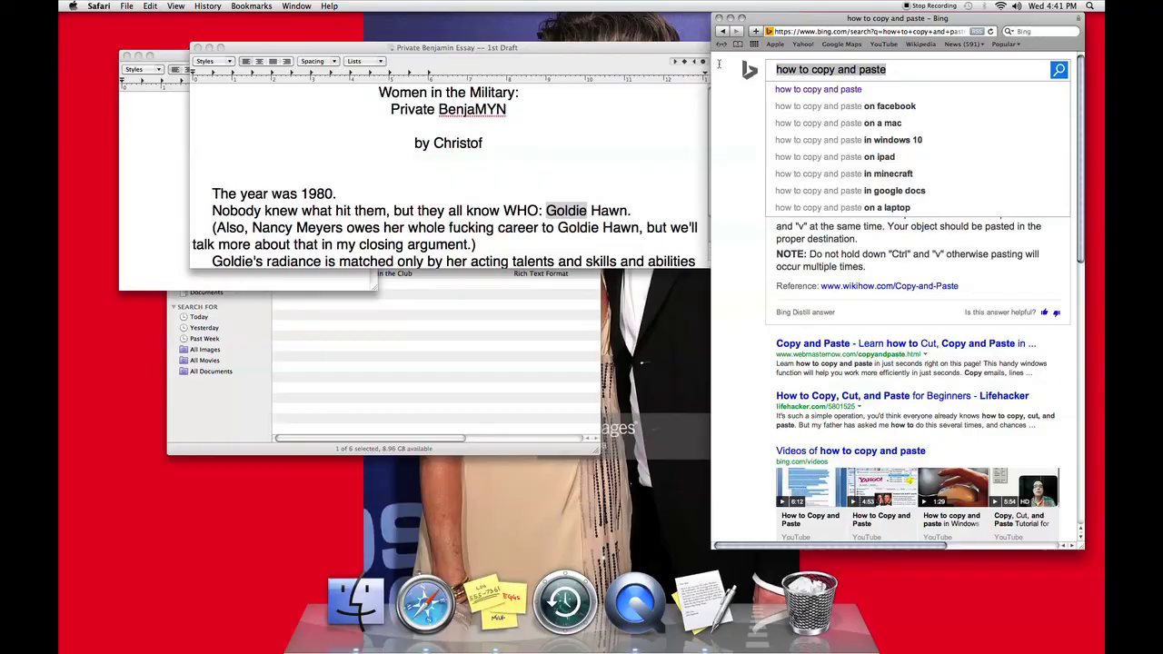
# Step: Search Bing for 'windows computer for sale' and open the HP Official Store ad
pyautogui.write('windows comput')
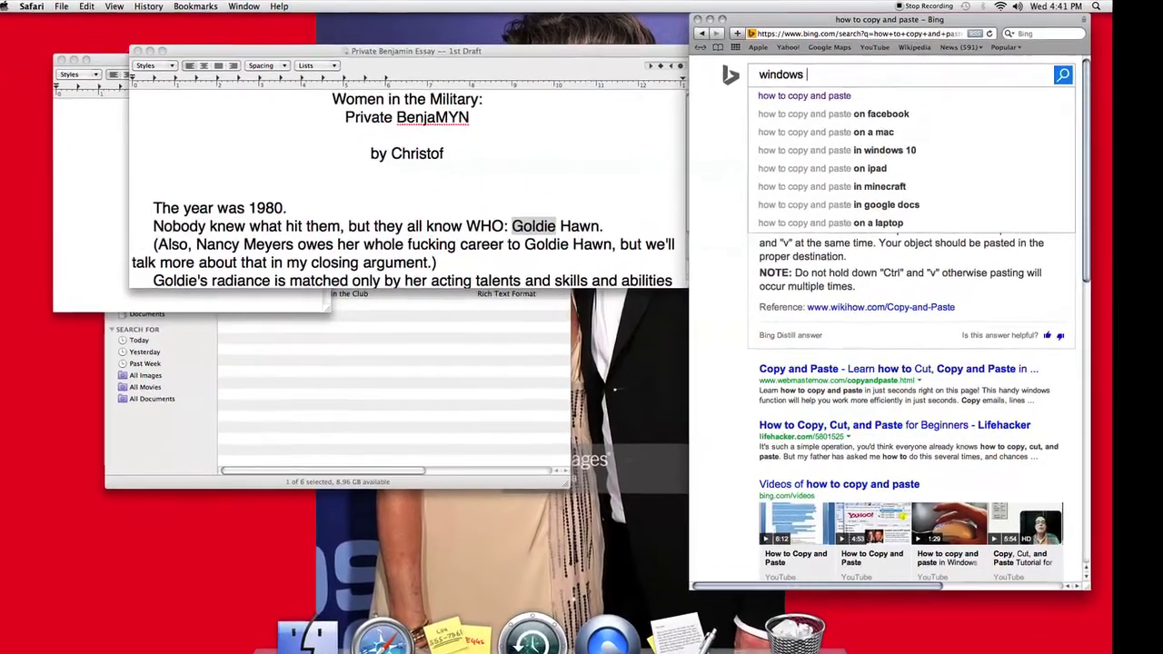
pyautogui.write('er for sale')
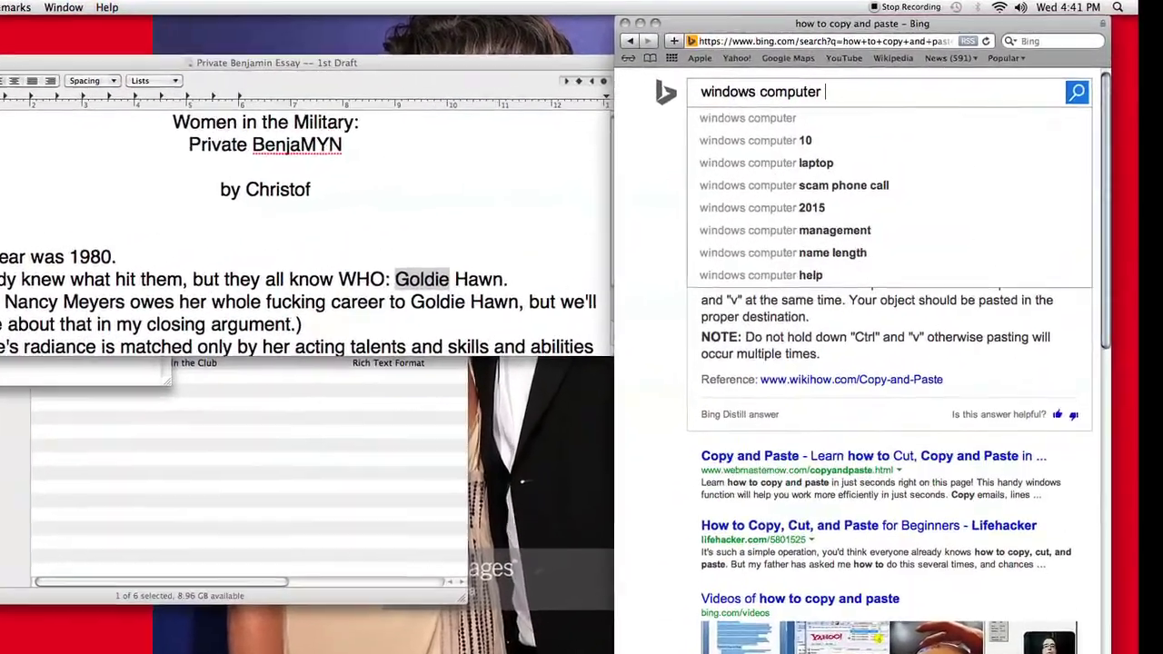
pyautogui.press('Return')
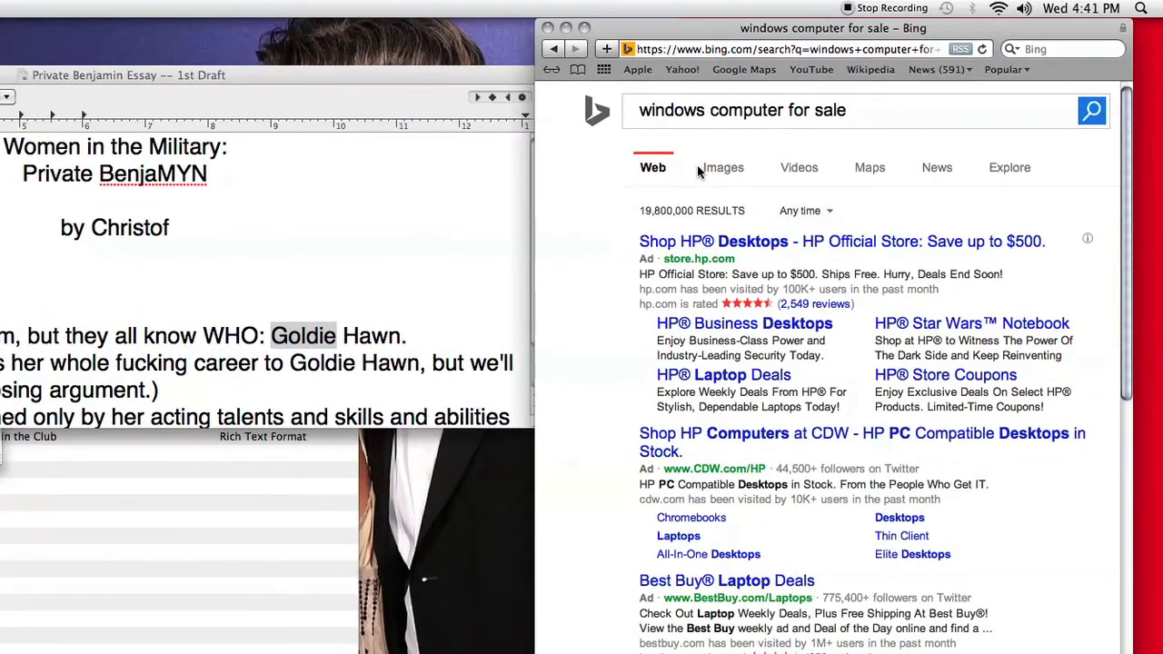
pyautogui.click(845, 246)
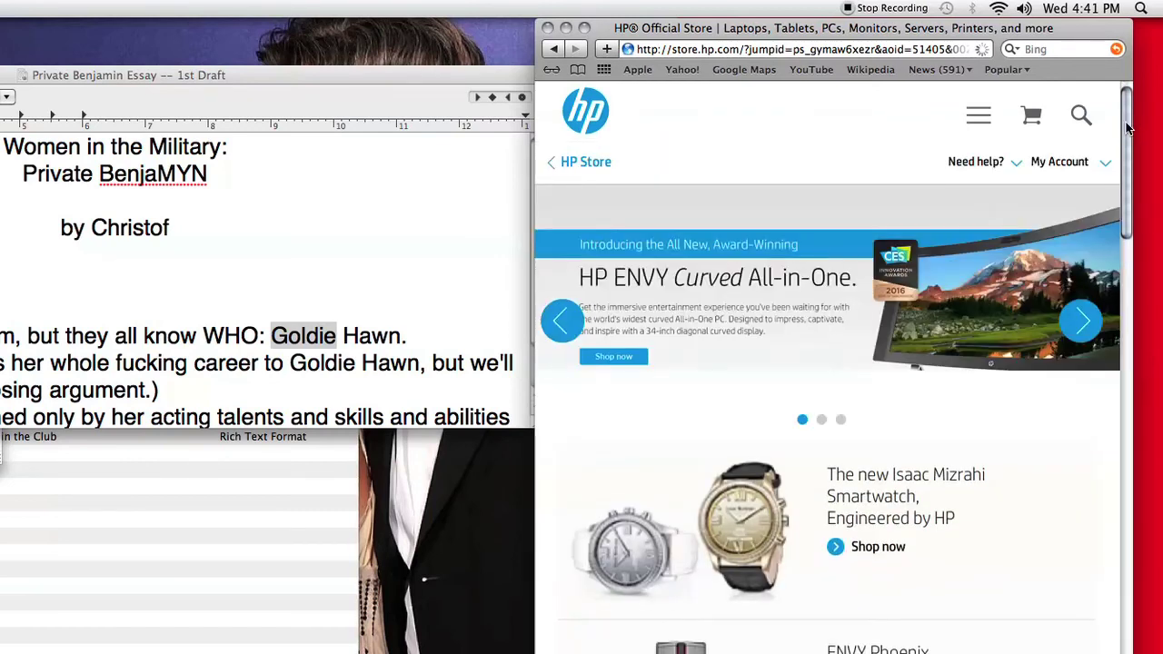
# Step: Scroll the HP store page down to the HP ENVY Phoenix desktop and Top sellers
pyautogui.moveTo(1126, 128); pyautogui.dragTo(1128, 450)
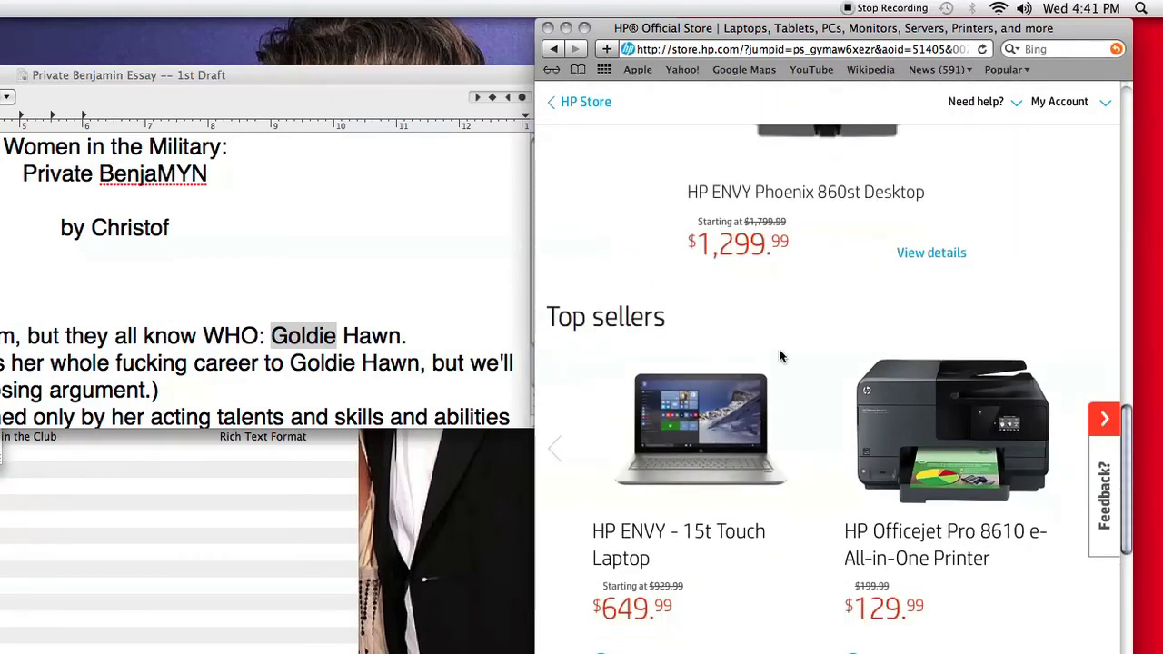